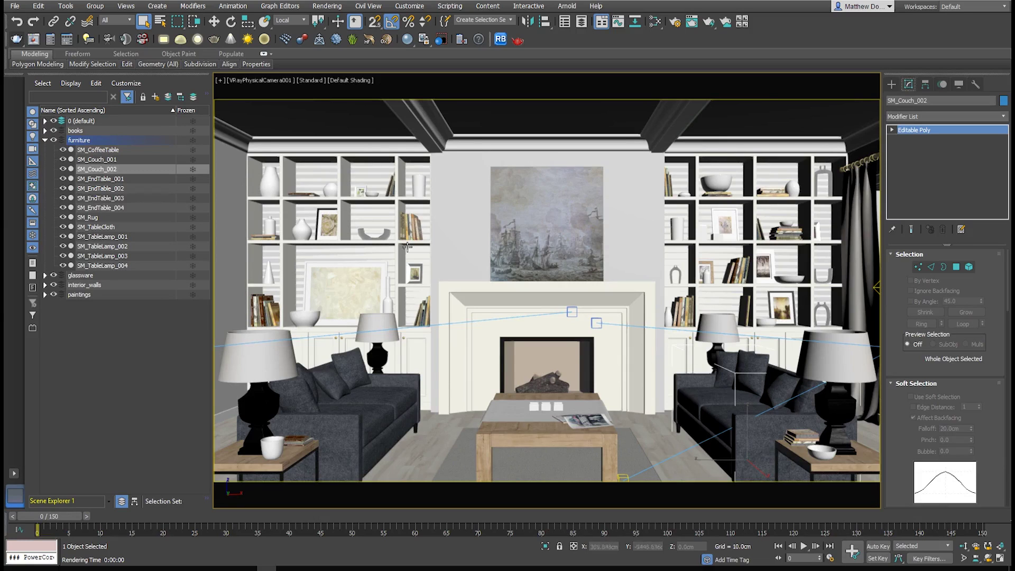
Add an Unwrap UVW modifier to the SM_Couch_002 sofa
left_click(11, 41)
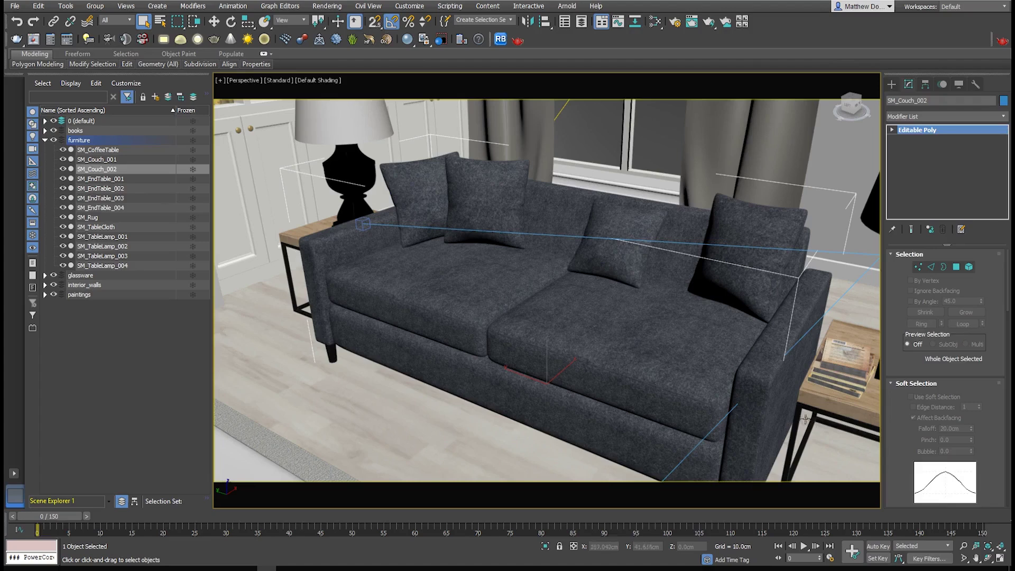
left_click(999, 117)
left_click_drag(1002, 138, 1008, 426)
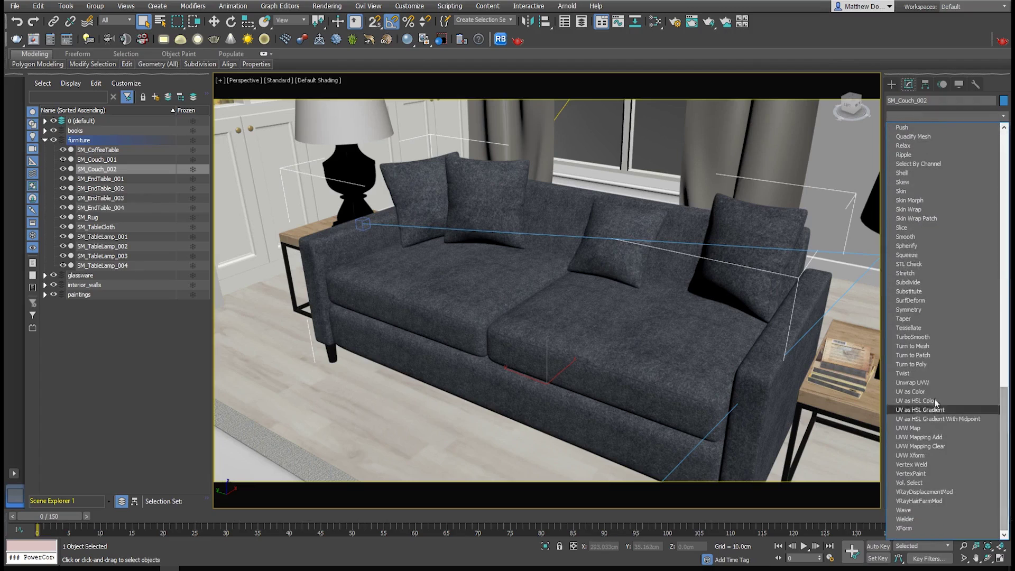
left_click(912, 382)
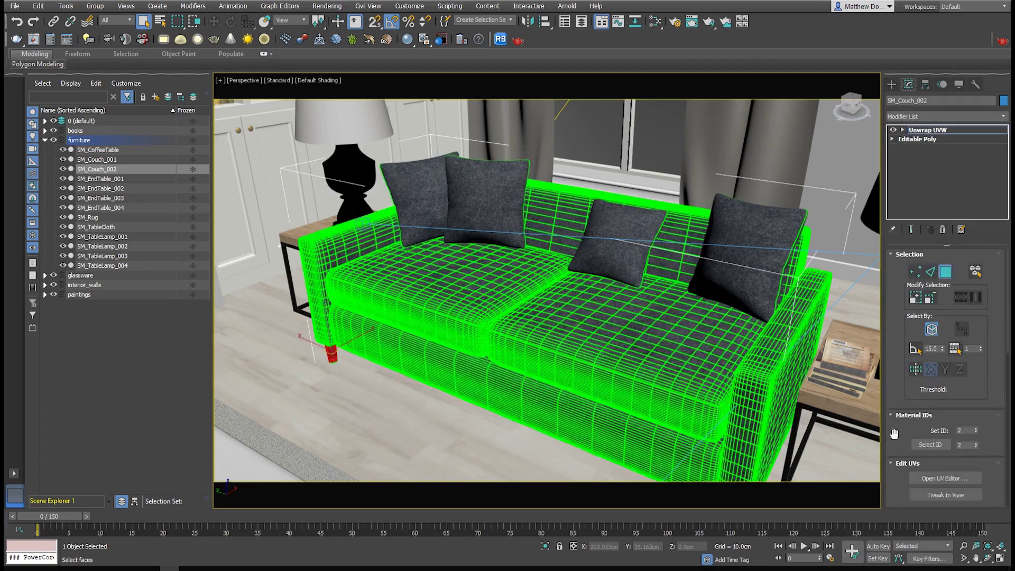
Set the sofa's Unwrap UVW map channel to 2
left_click_drag(894, 435, 885, 271)
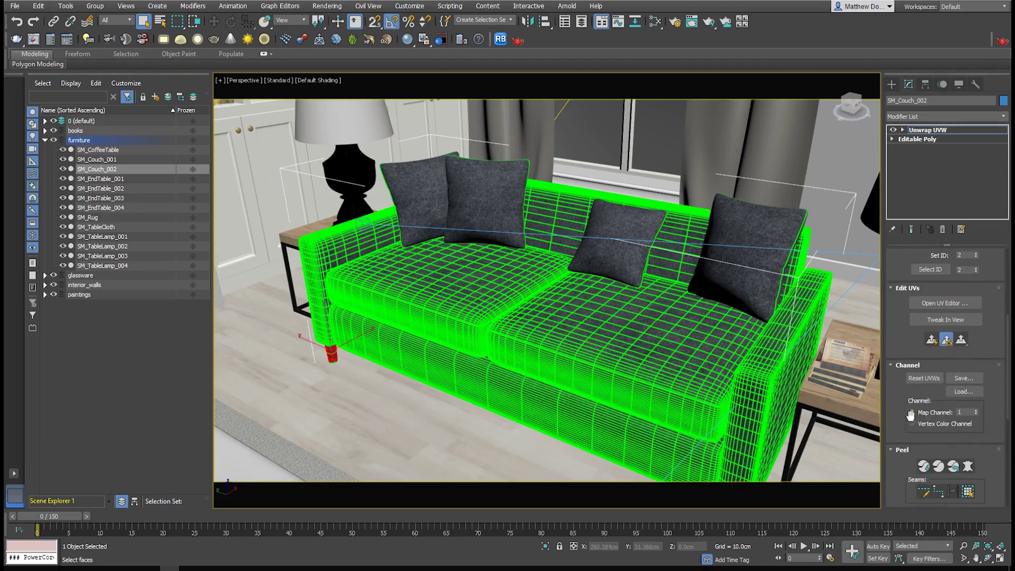
left_click(963, 411)
type("2")
key("Return")
left_click(469, 305)
Select all of the sofa's faces in the UV editor and start Flatten Mapping, bringing up its spacing value for editing
left_click(937, 303)
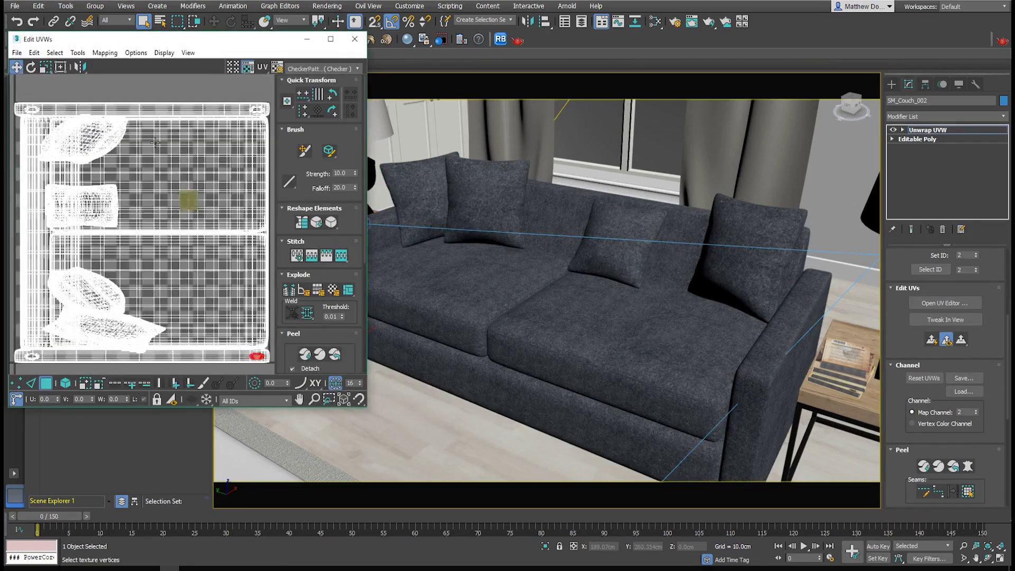
scroll(156, 142, "down", 3)
left_click_drag(28, 94, 239, 304)
left_click(105, 53)
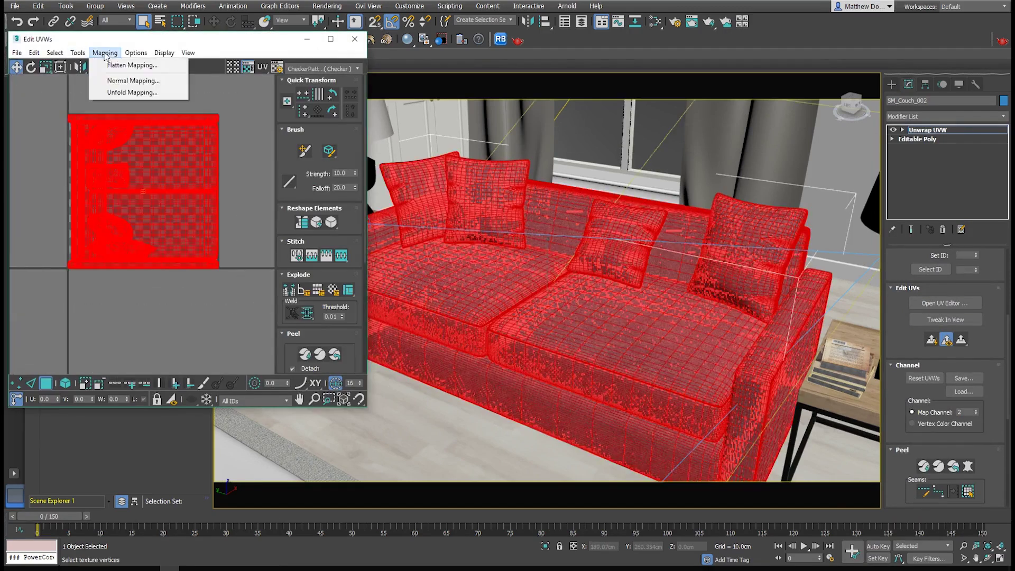
left_click(121, 65)
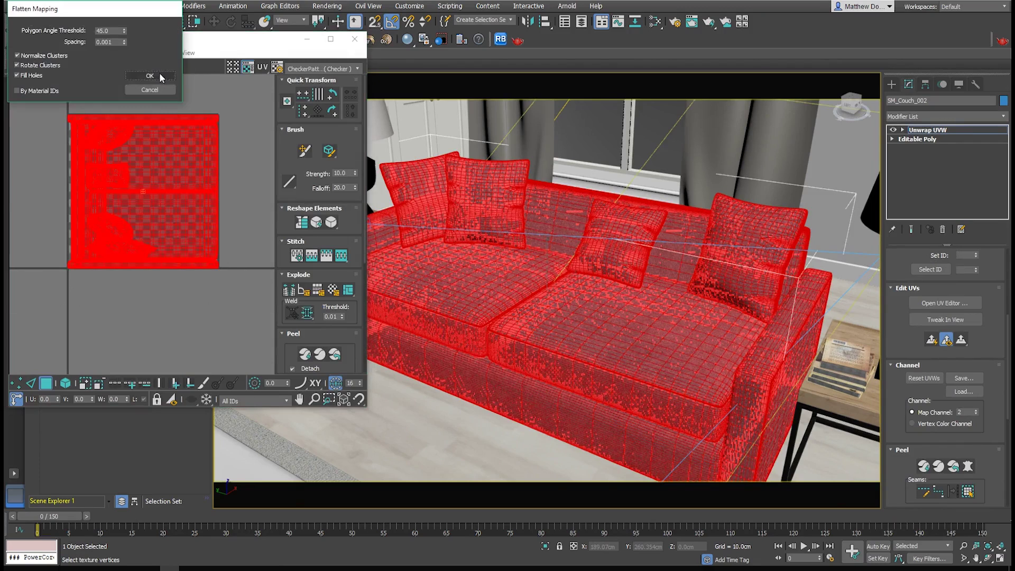
left_click(118, 42)
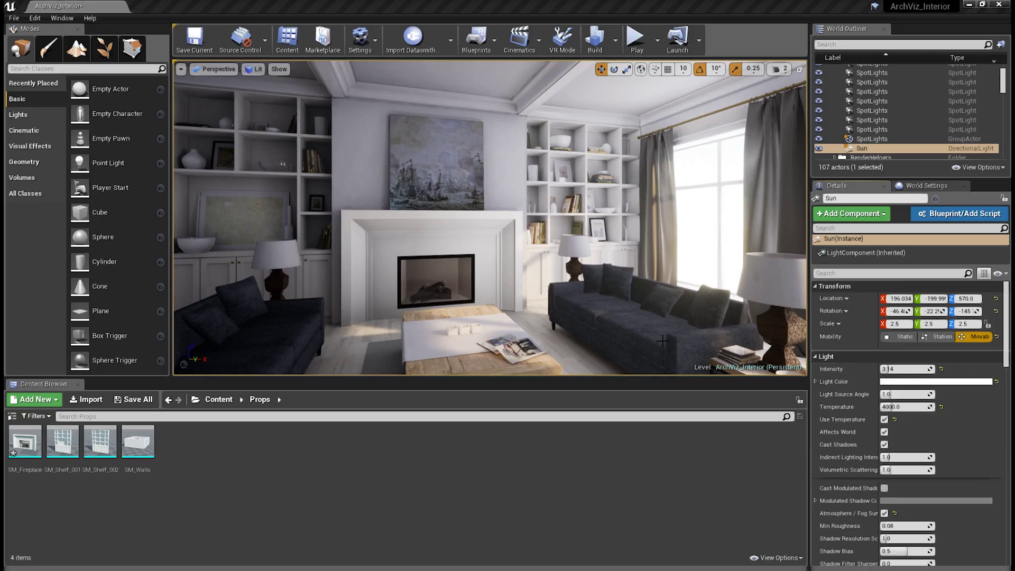
In Unreal Editor, switch the Sun light's mobility to Stationary and finally to Static
left_click(940, 337)
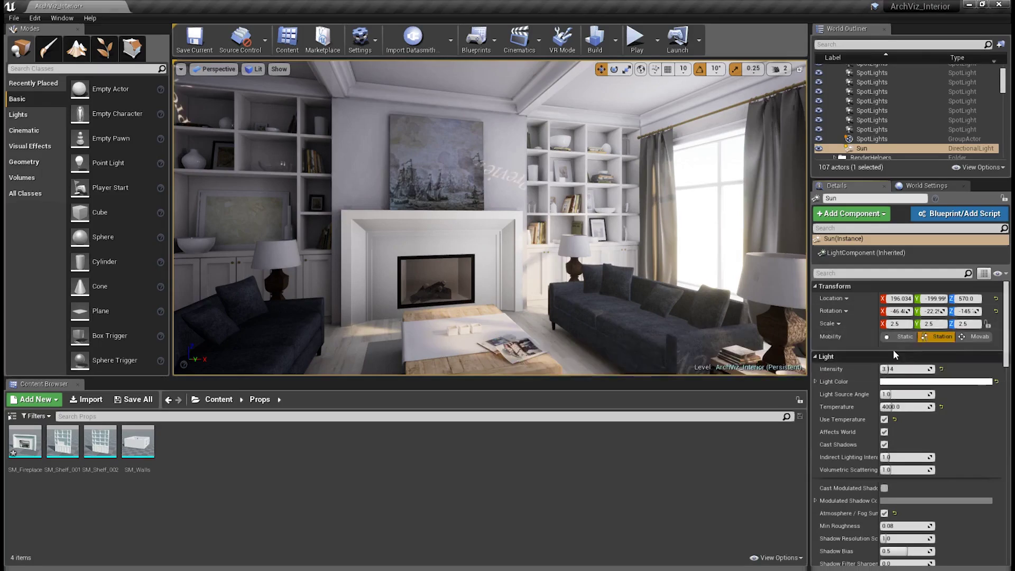
left_click(905, 337)
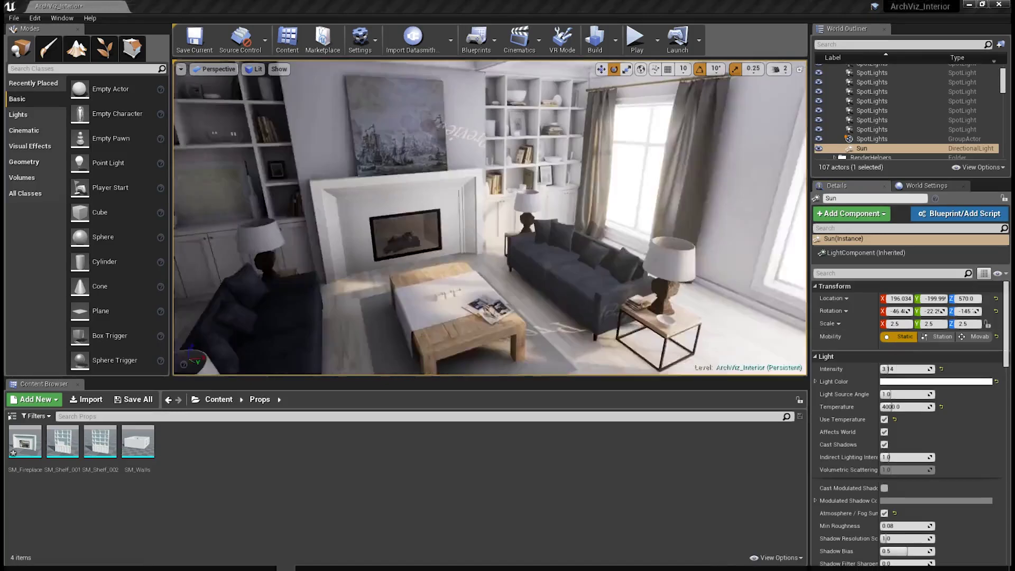
Enable the stats display in the viewport showing the living room
right_click_drag(489, 218, 474, 247)
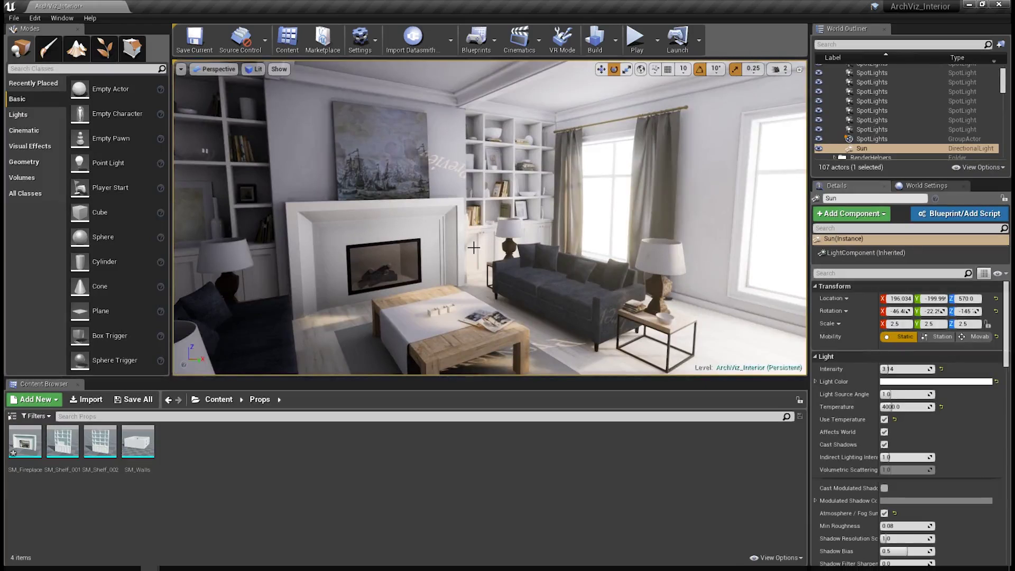
right_click_drag(474, 247, 488, 233)
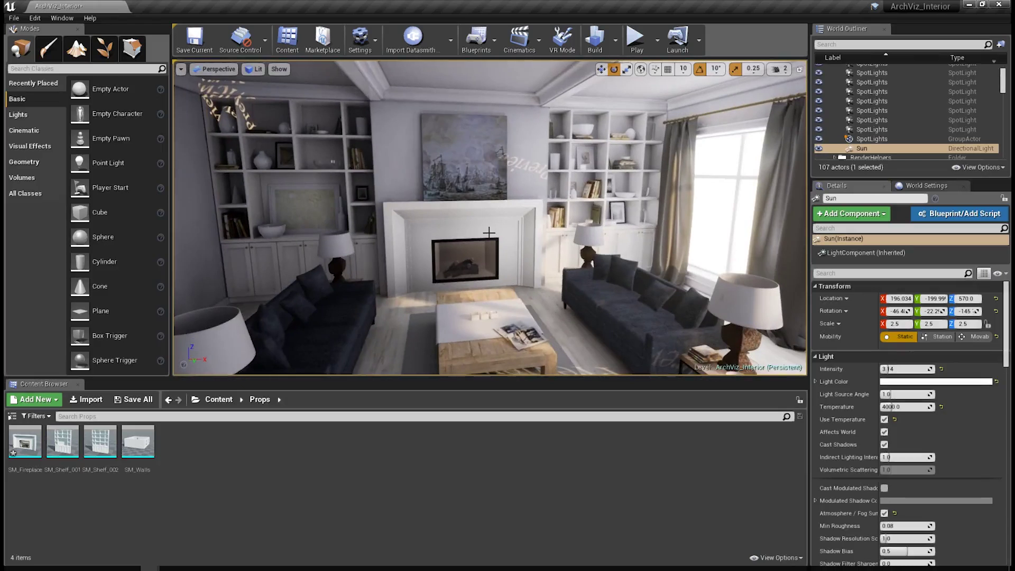
right_click_drag(483, 192, 566, 193)
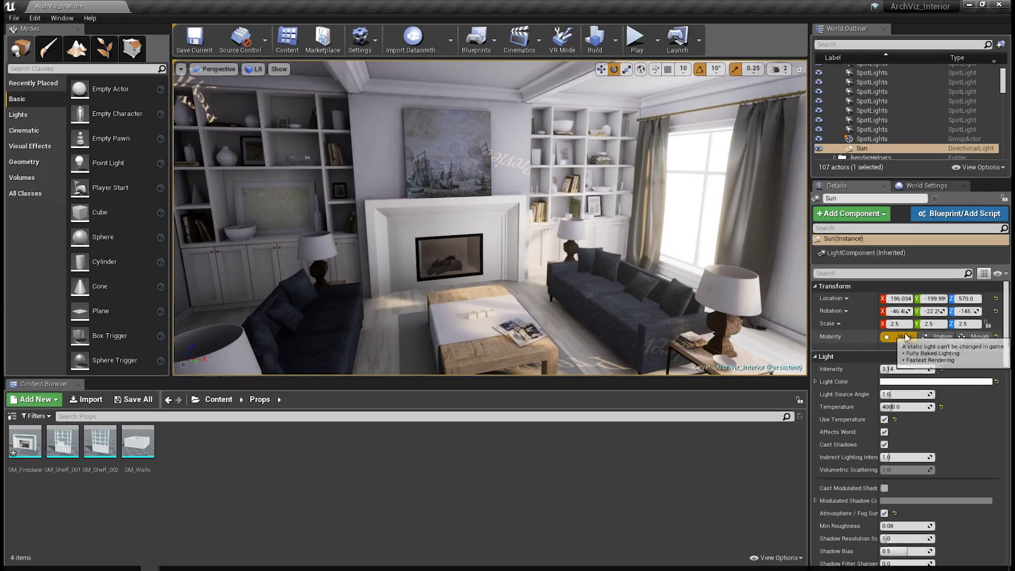
right_click_drag(585, 232, 491, 207)
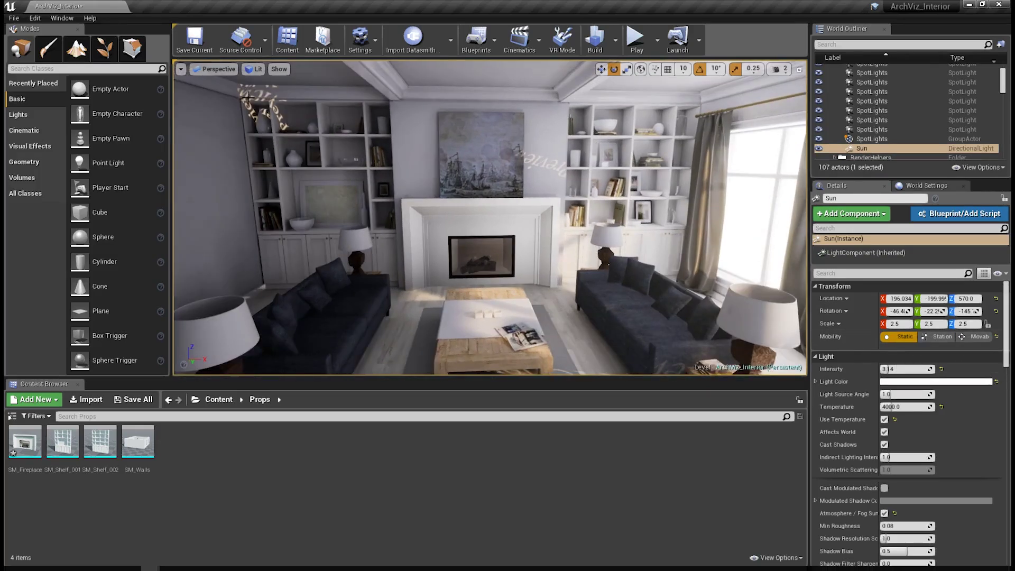
left_click(180, 70)
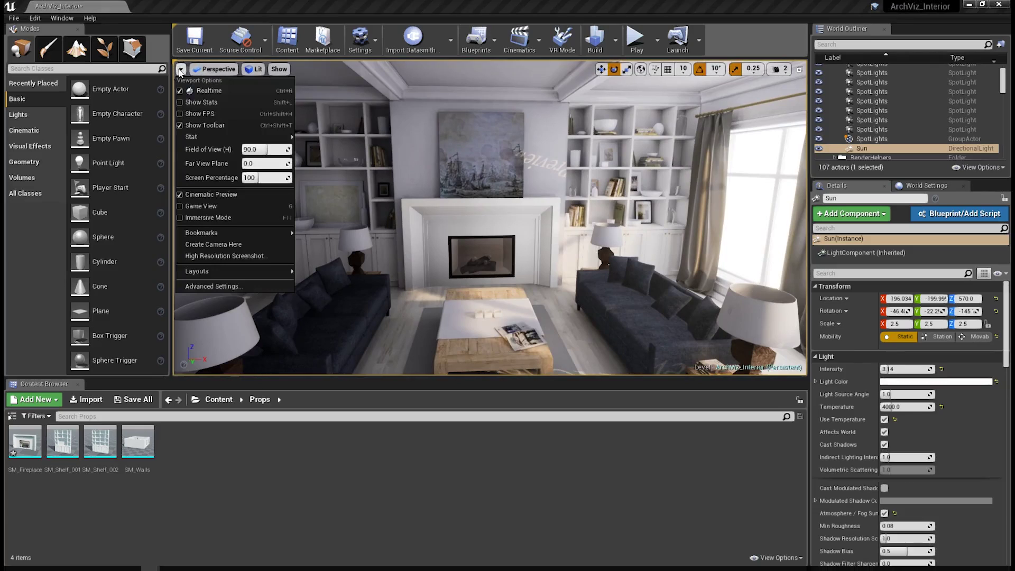
left_click(199, 102)
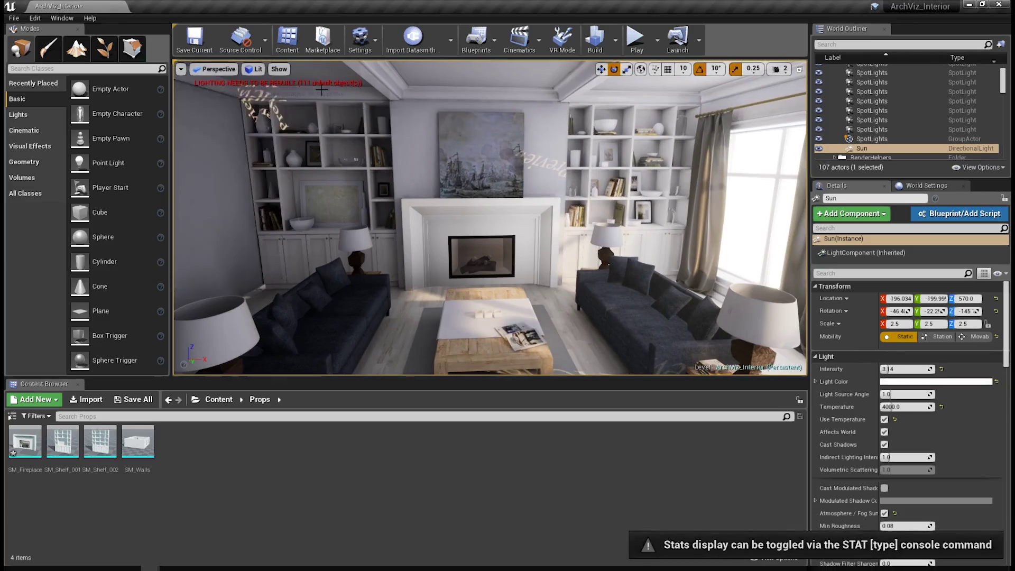
left_click_drag(423, 180, 468, 182, "alt")
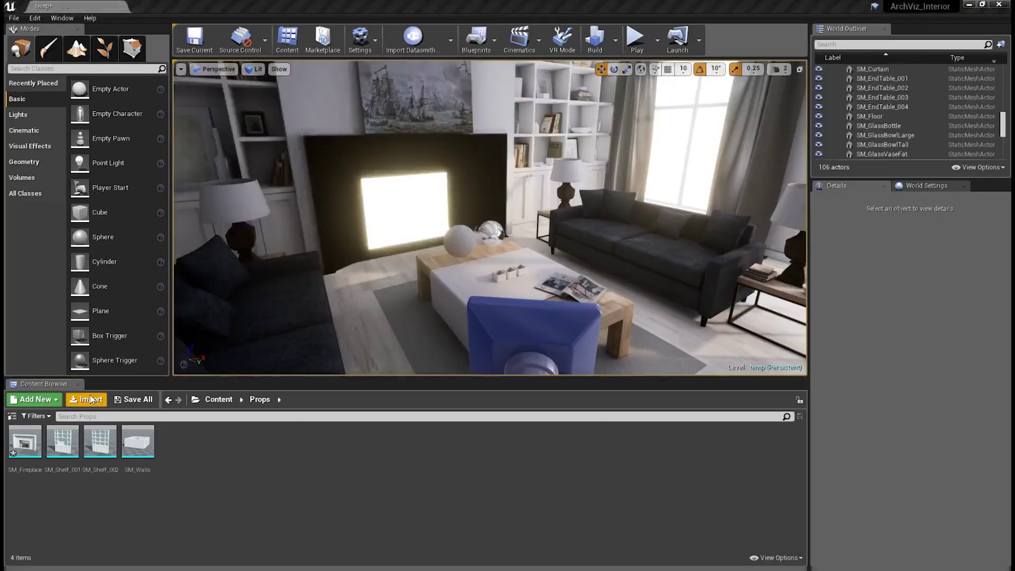
Import SM_Fireplace_001.FBX into the Props folder with Generate Lightmap UVs enabled
left_click(91, 399)
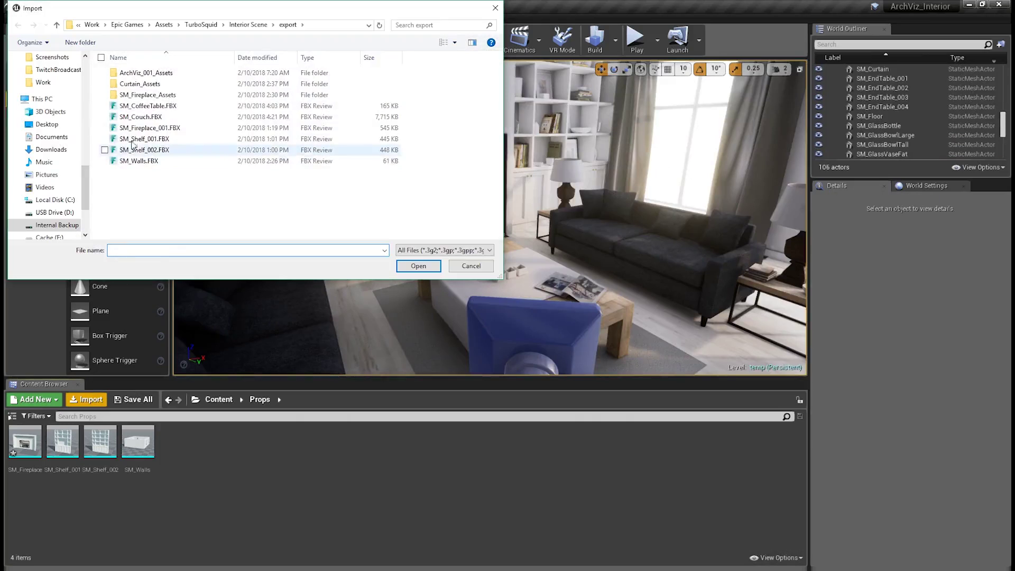
double_click(154, 128)
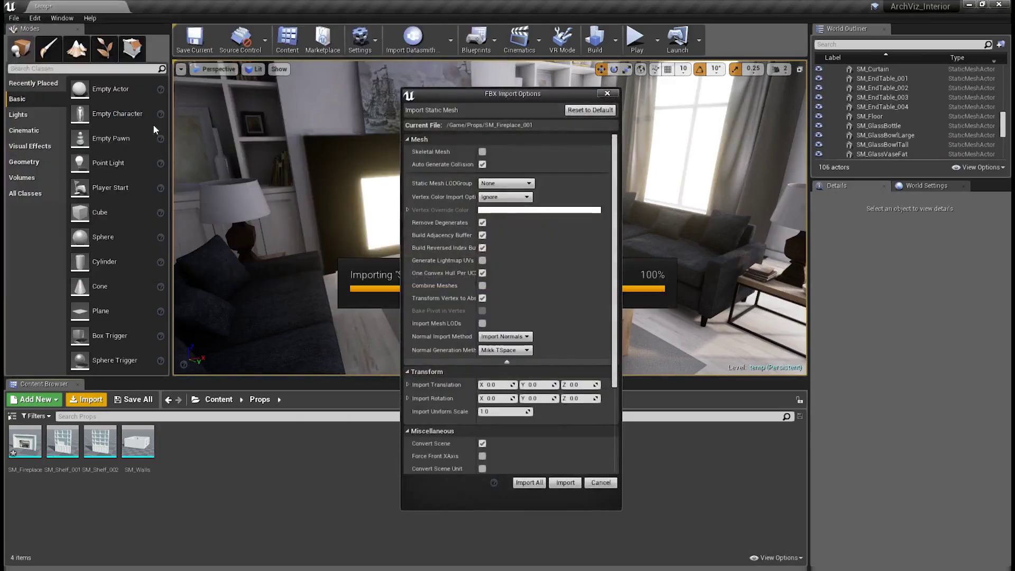
left_click(481, 261)
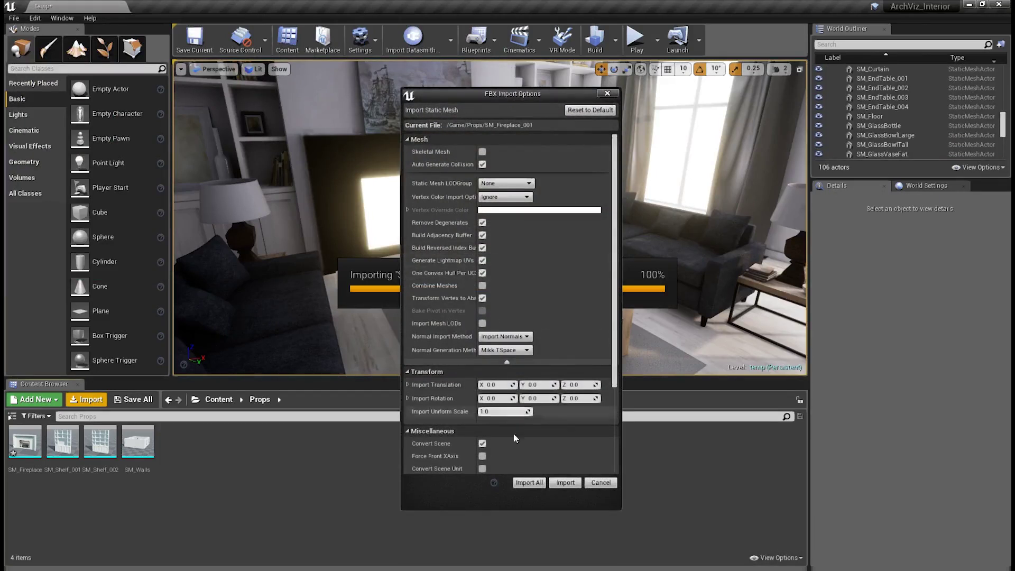
left_click(565, 483)
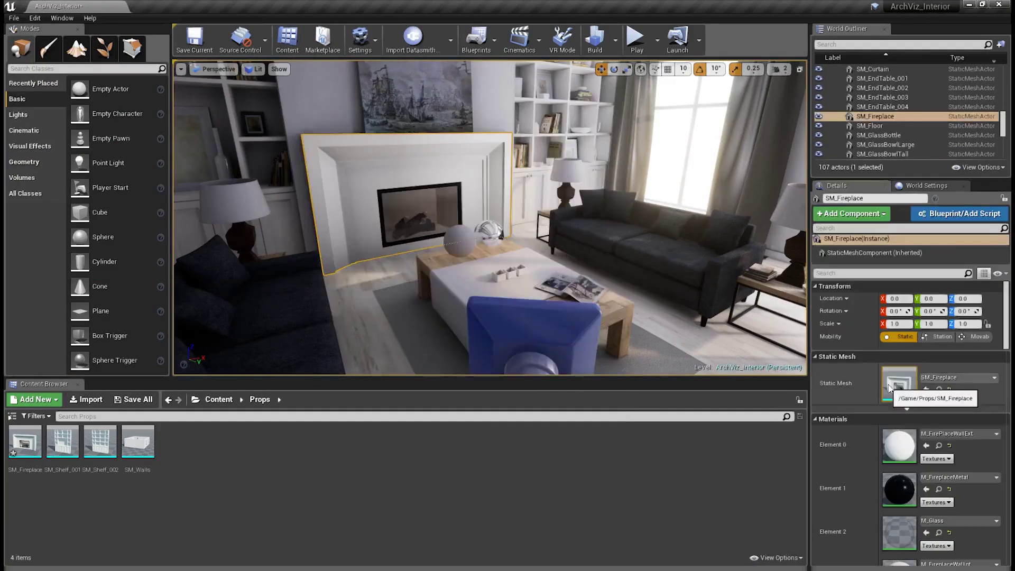
In the SM_Fireplace mesh asset, set the Light Map Resolution to 512 and overlay UV Channel 1 on the preview
double_click(899, 423)
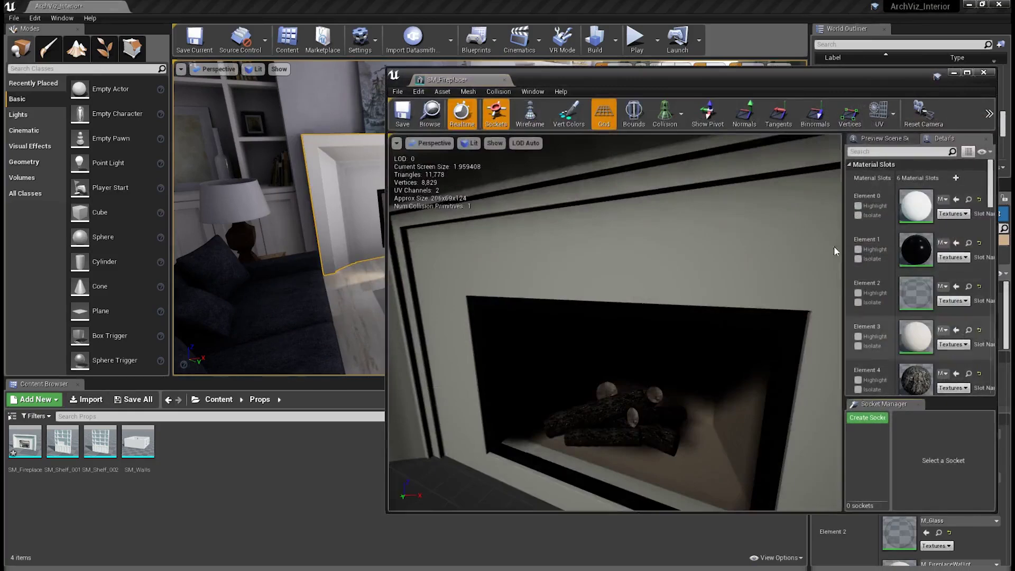
double_click(846, 82)
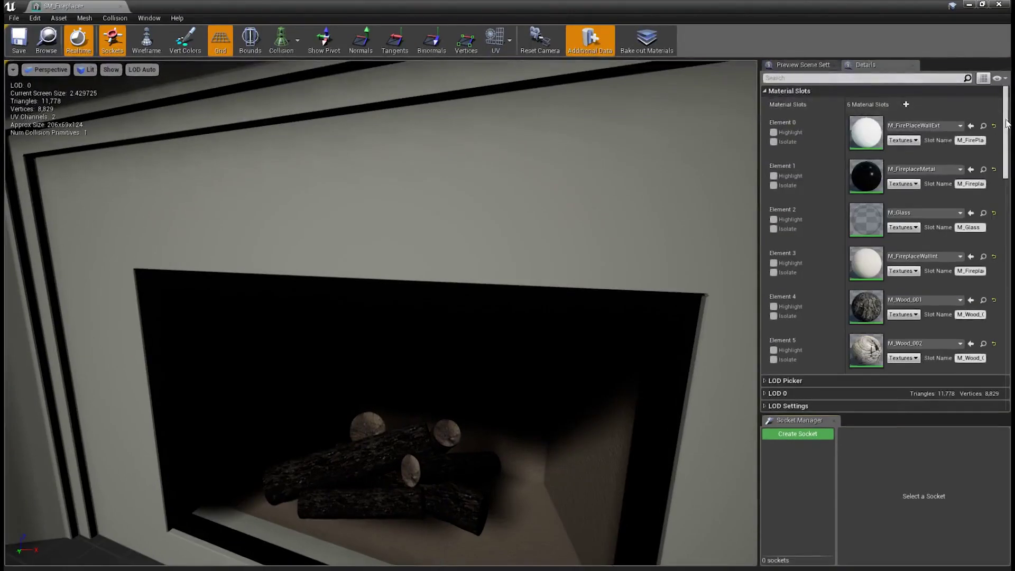
scroll(1010, 195, "down", 10)
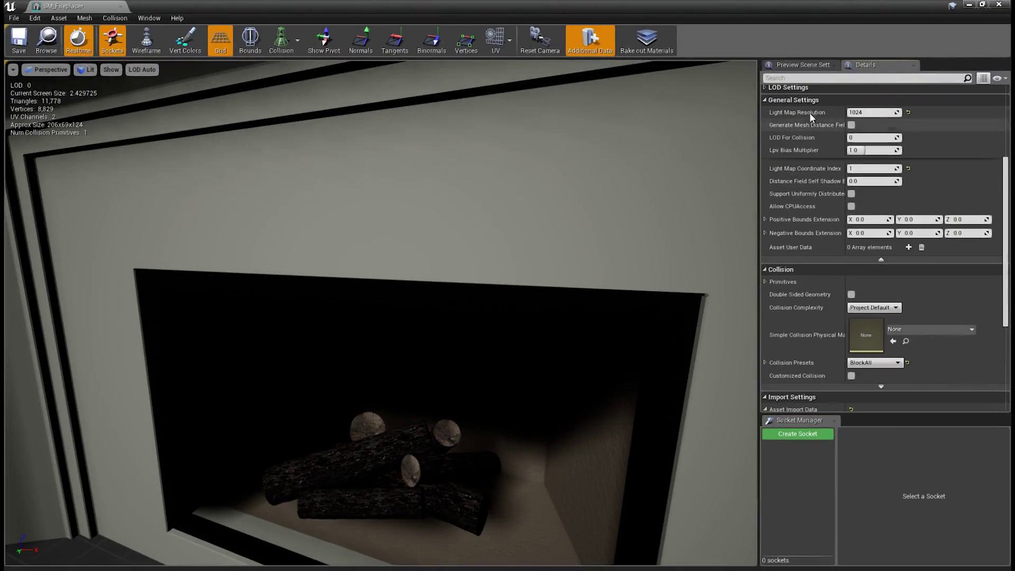
left_click(861, 113)
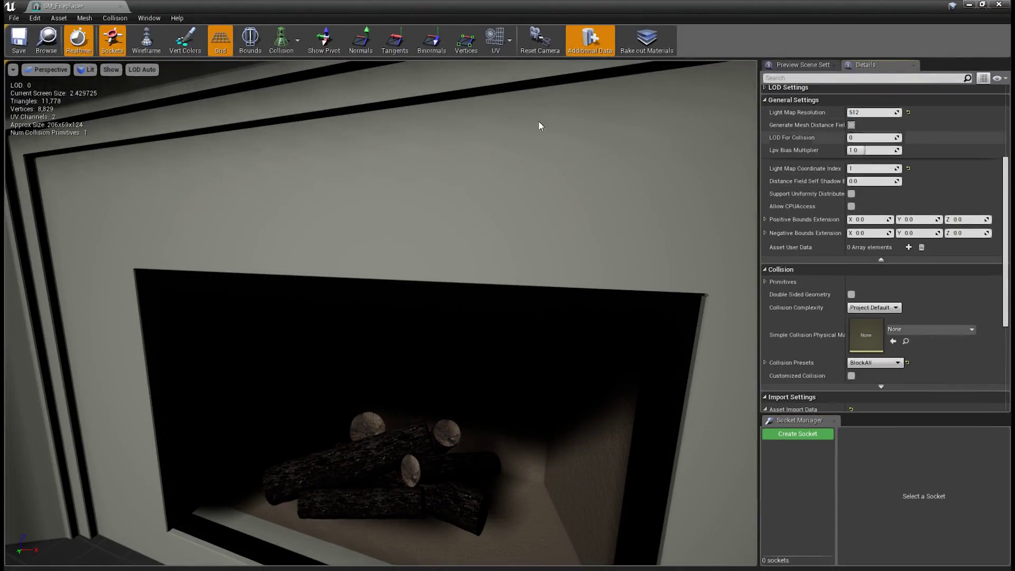
left_click(509, 40)
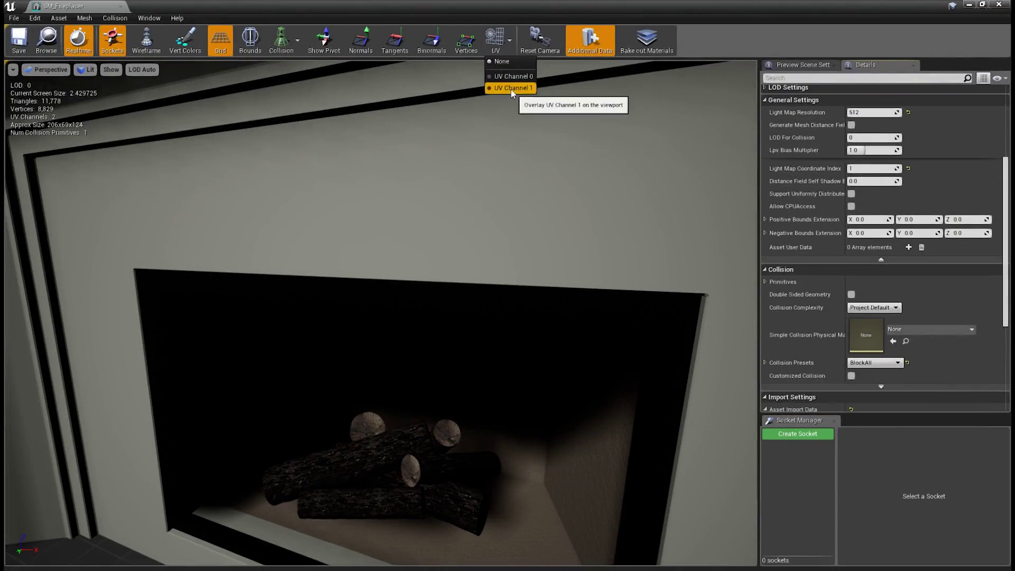
left_click(512, 88)
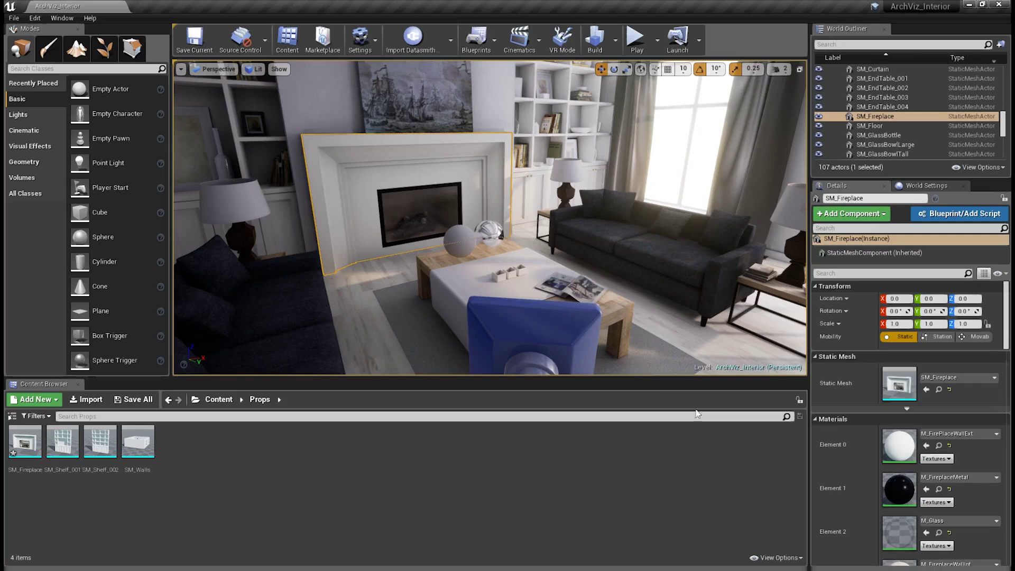
Bring up the overridden light map resolution in the placed SM_Fireplace actor's lighting settings
scroll(905, 495, "down", 6)
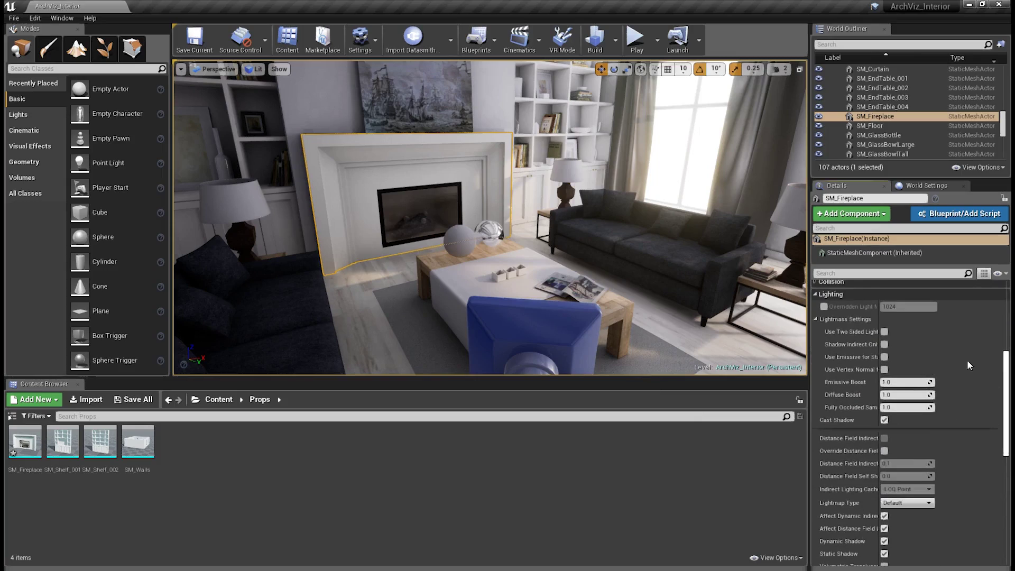
left_click(897, 309)
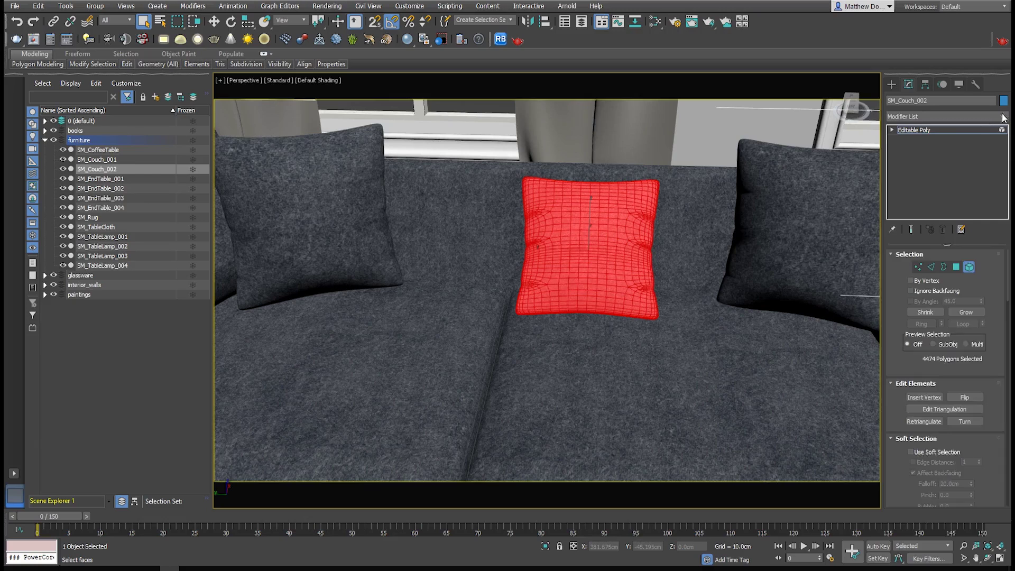
Back in 3ds Max, apply a UVW Map modifier with Box mapping to the selected pillow on the sofa
left_click(1002, 116)
scroll(1005, 151, "down", 15)
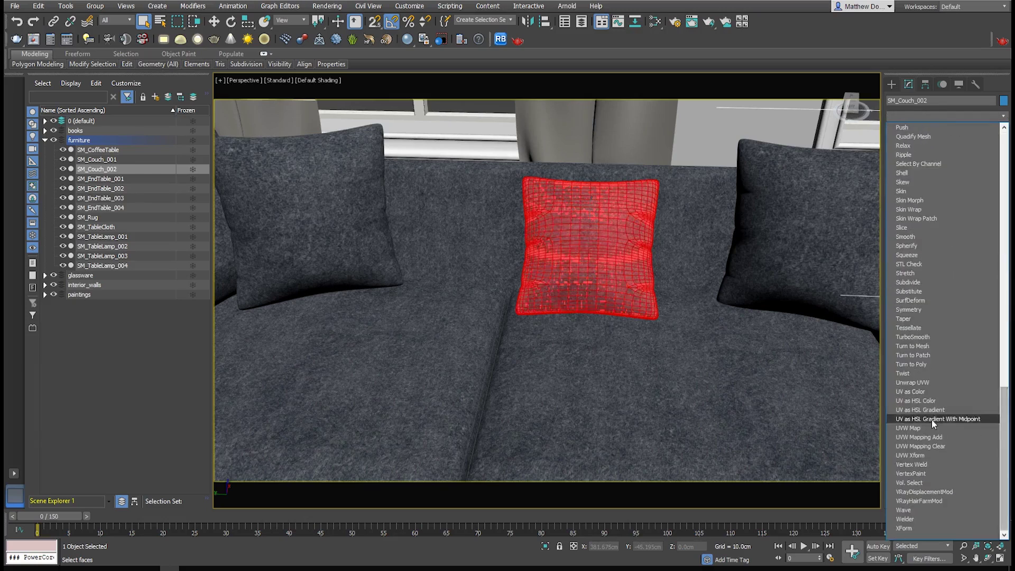
left_click(911, 428)
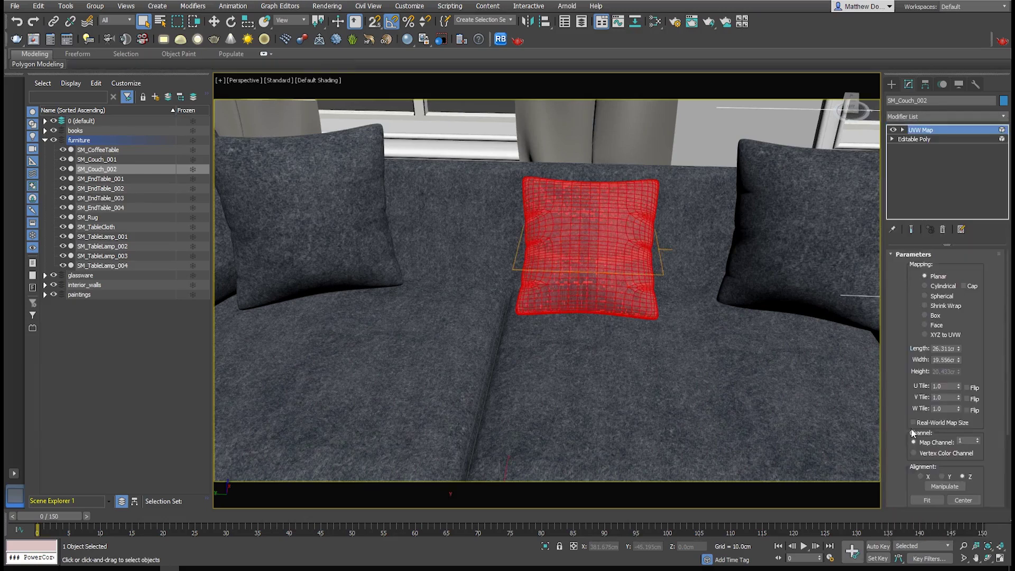
left_click(929, 314)
middle_click_drag(608, 253, 476, 250, "alt")
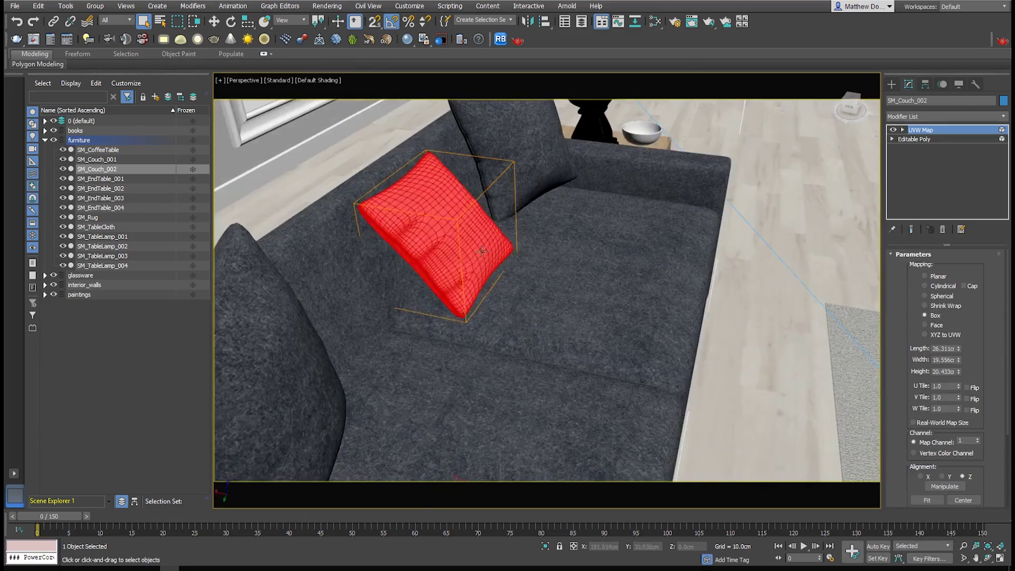
key("e")
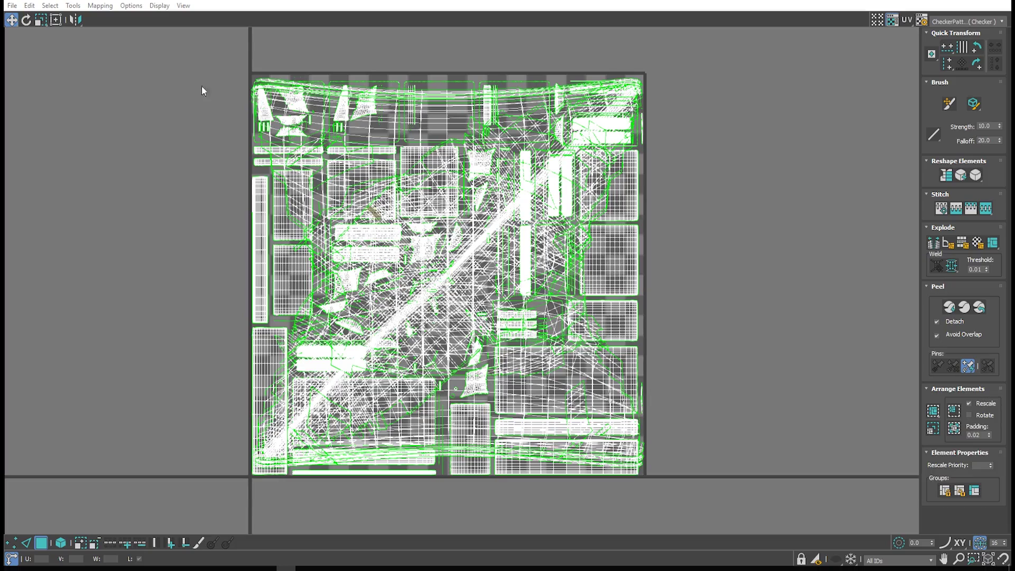
Pack all the UV clusters with the Non-Convex method, 0.01 padding, and Normalize Clusters and Rescale Clusters enabled
left_click_drag(200, 49, 738, 497)
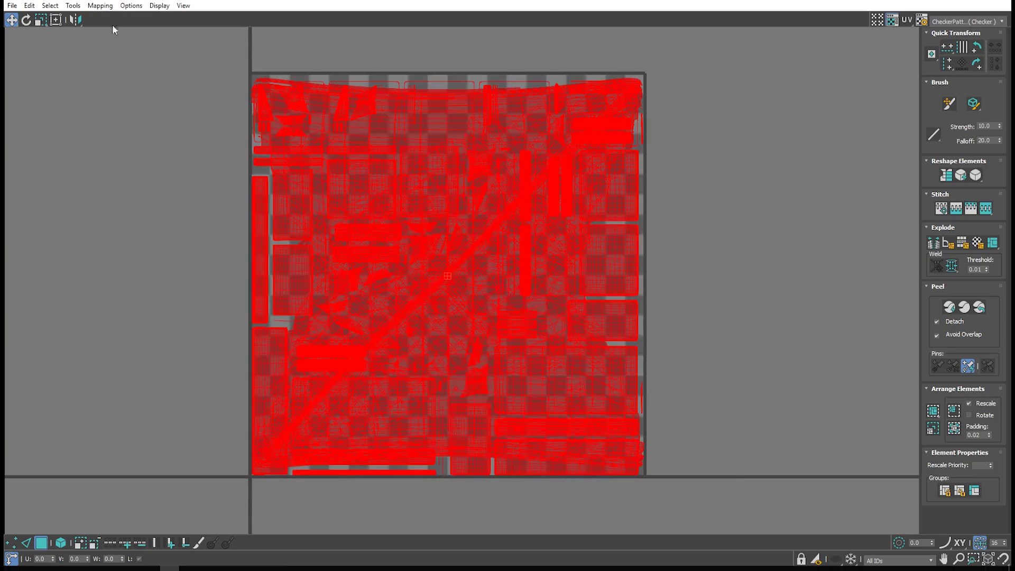
left_click(79, 6)
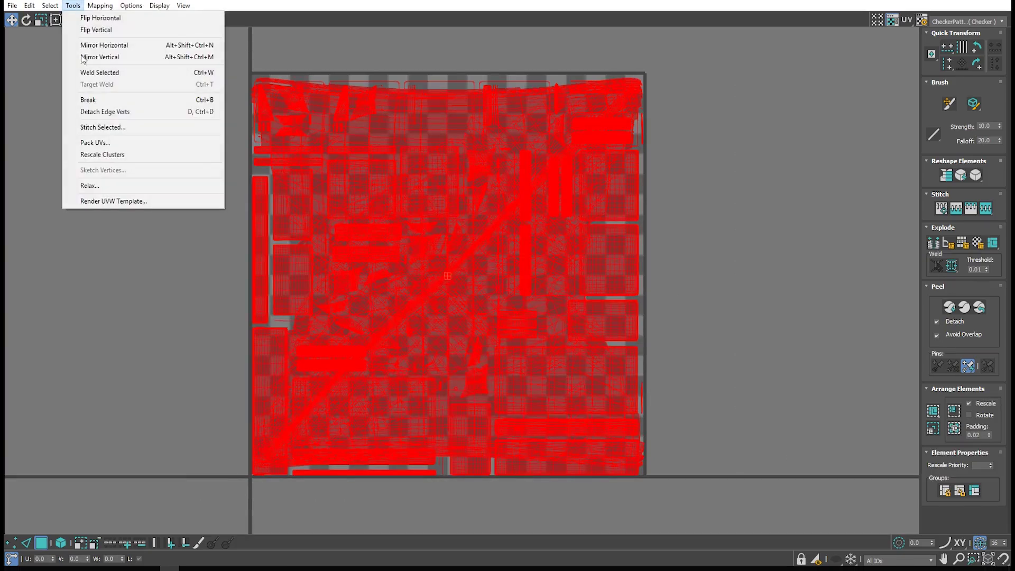
left_click(95, 142)
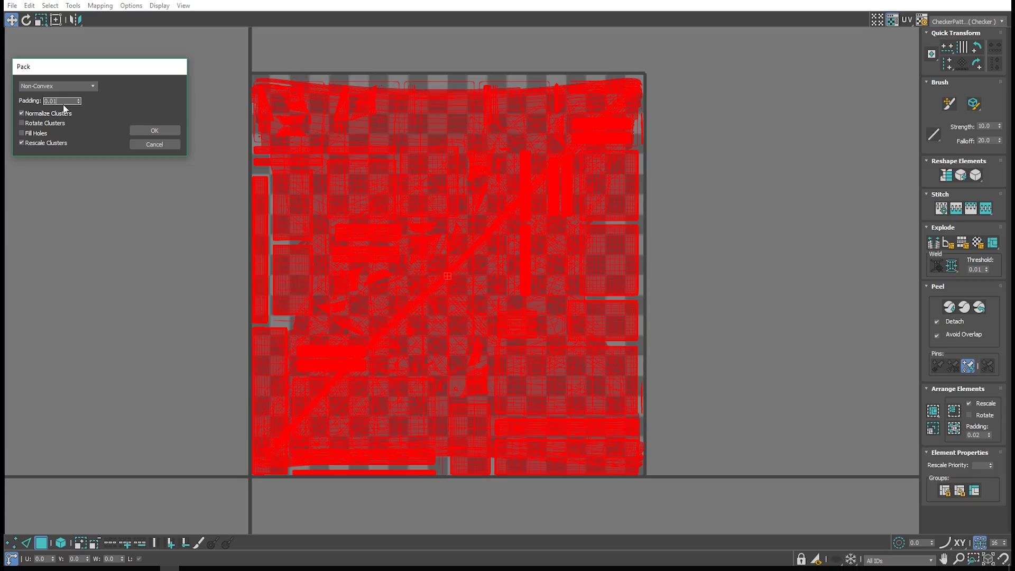
left_click(167, 132)
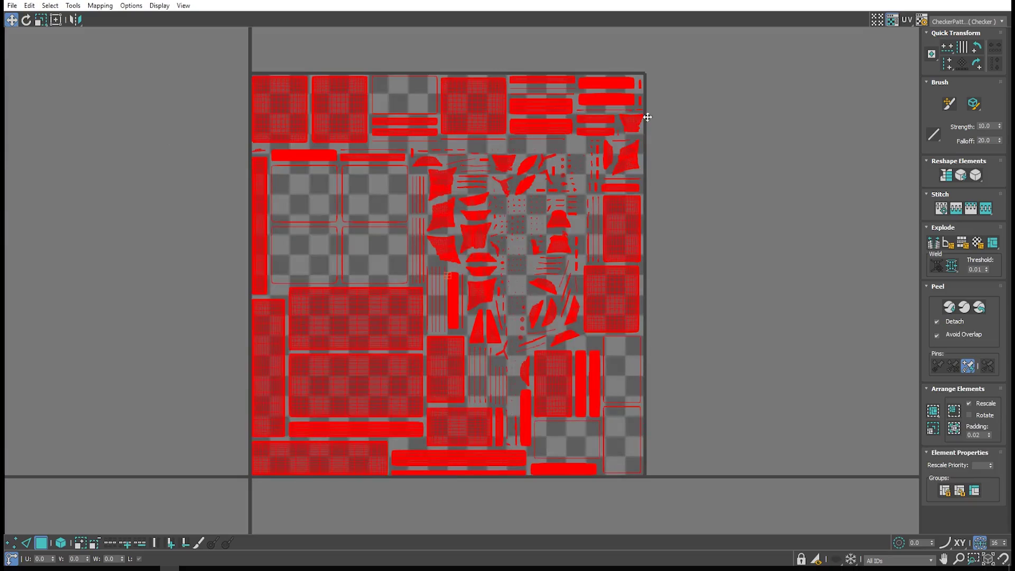
left_click(502, 290)
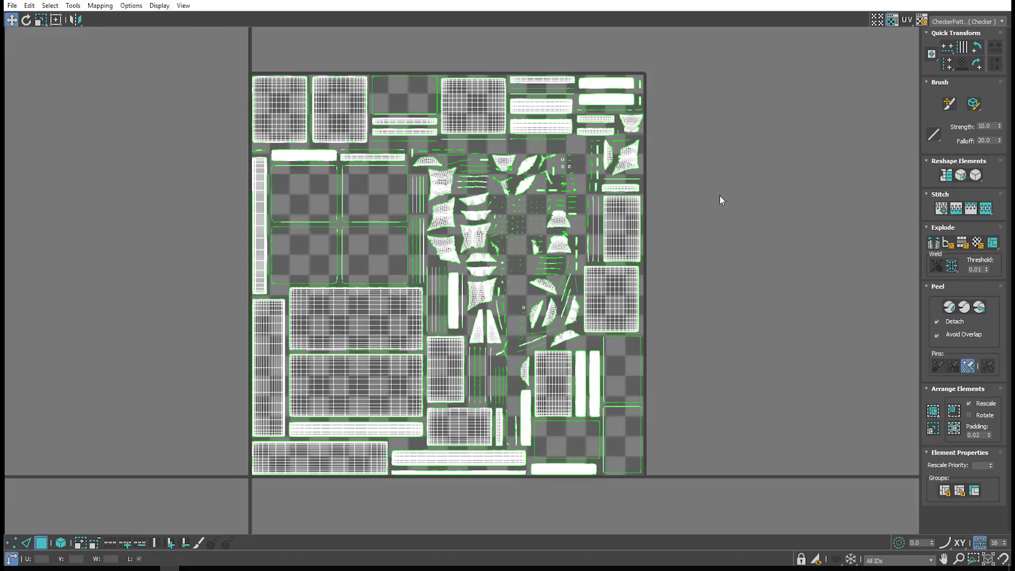
left_click(973, 0)
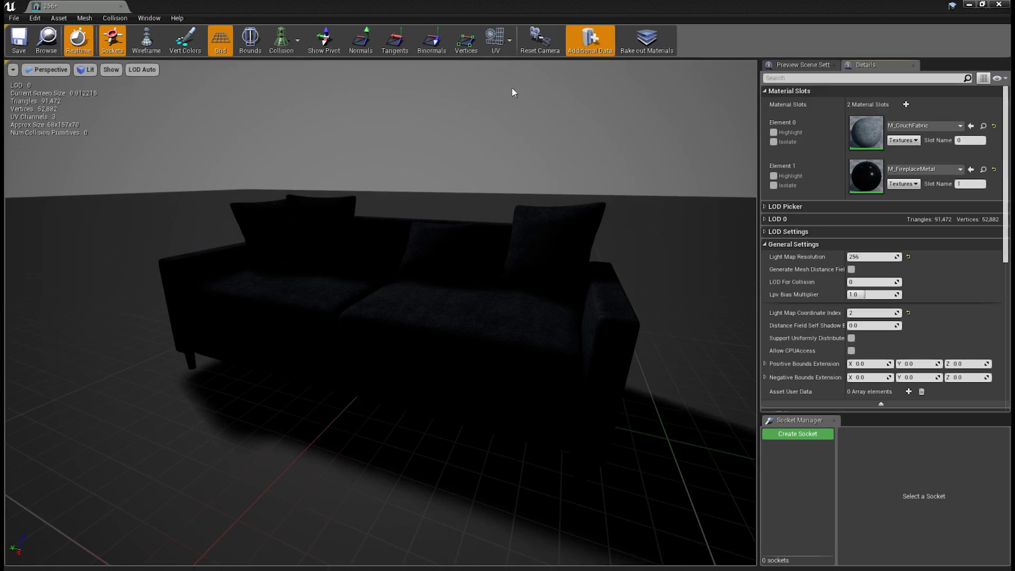
In Unreal Engine, compare the sofa mesh's UV Channel 0 and UV Channel 2 by overlaying each on the preview
left_click(496, 40)
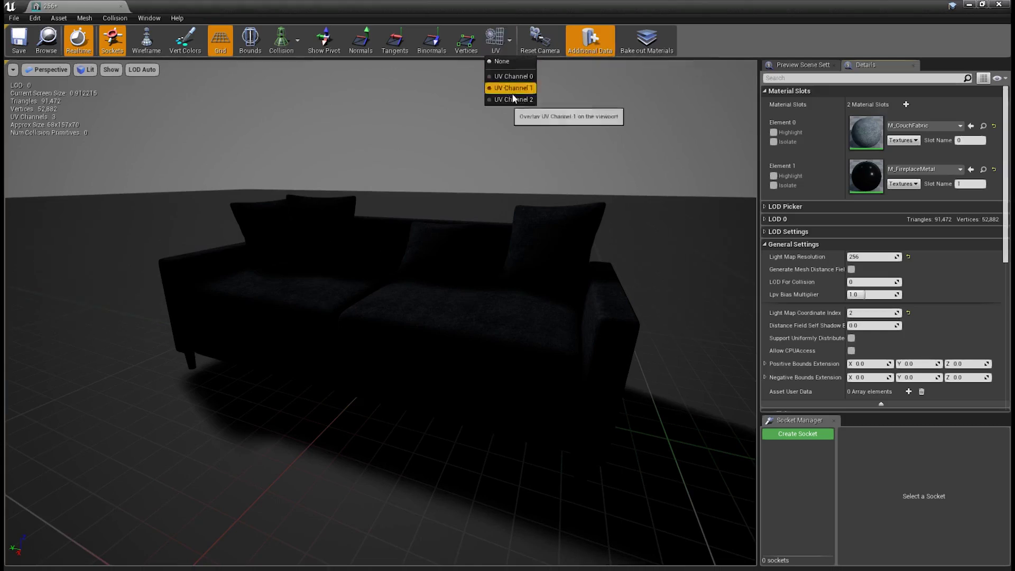
left_click(515, 76)
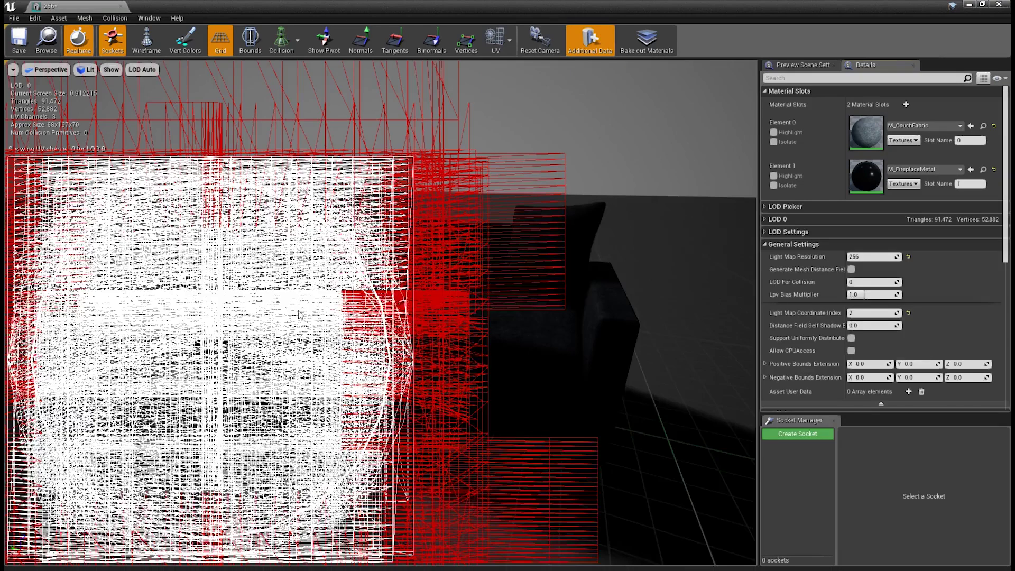
scroll(299, 314, "down", 5)
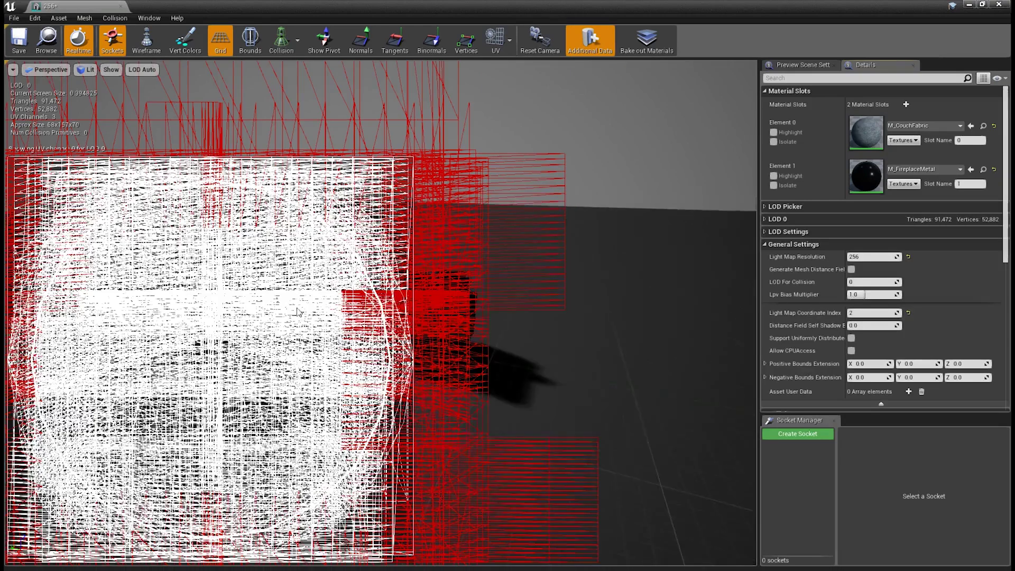
scroll(300, 311, "up", 3)
left_click(496, 38)
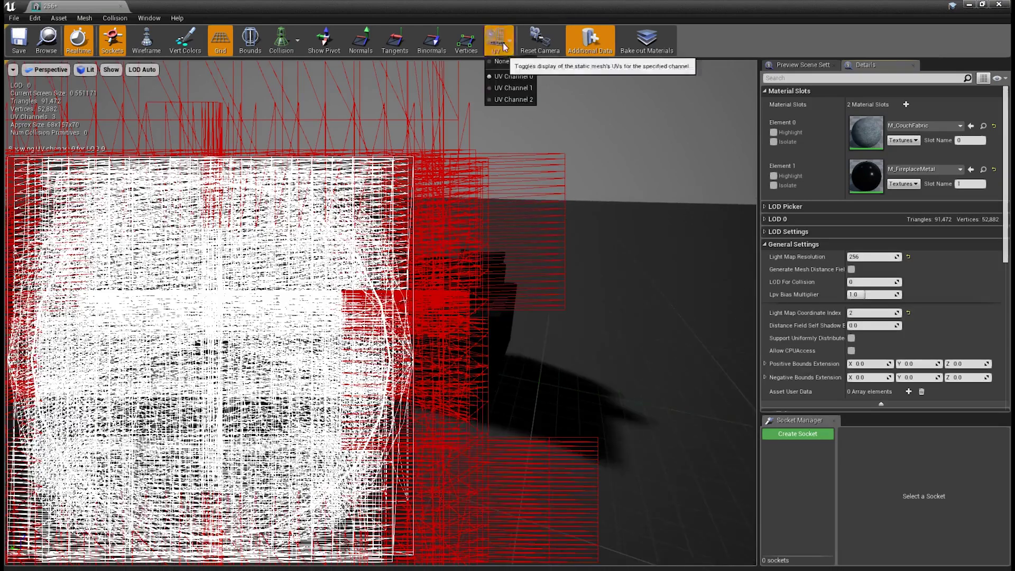
left_click(502, 99)
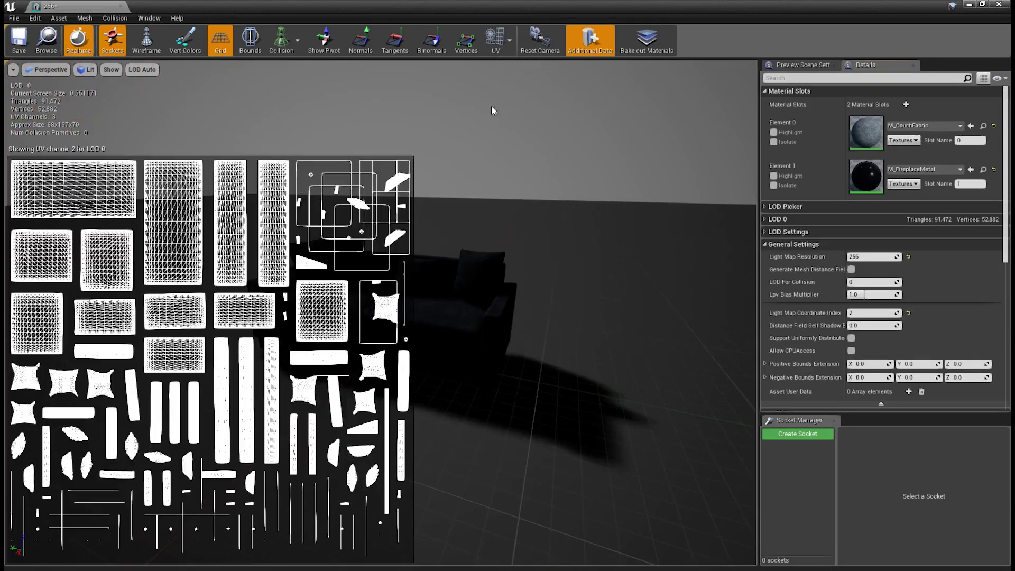
left_click(508, 41)
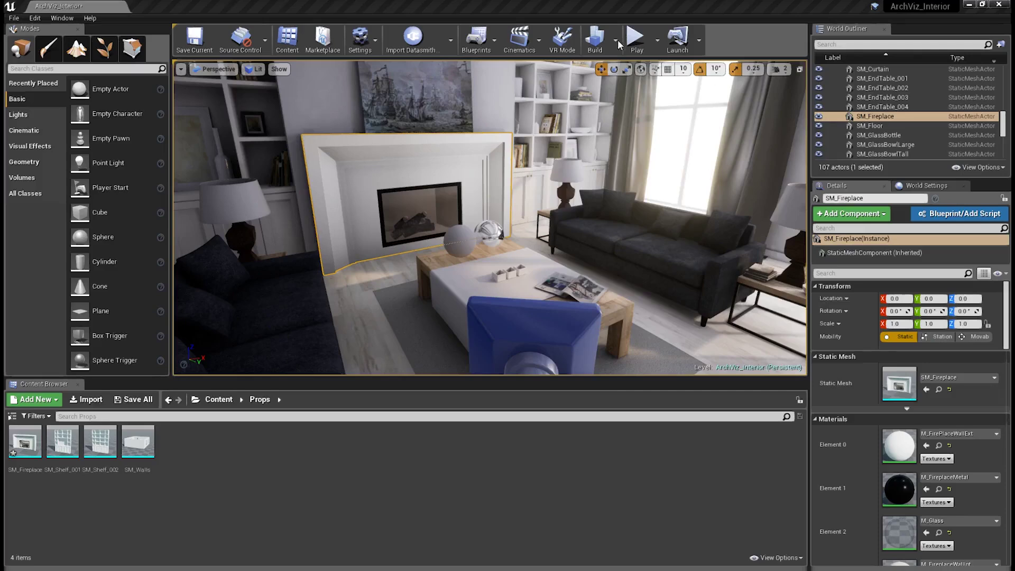
Bring up the Build options in the level editor
left_click(616, 40)
mouse_move(724, 84)
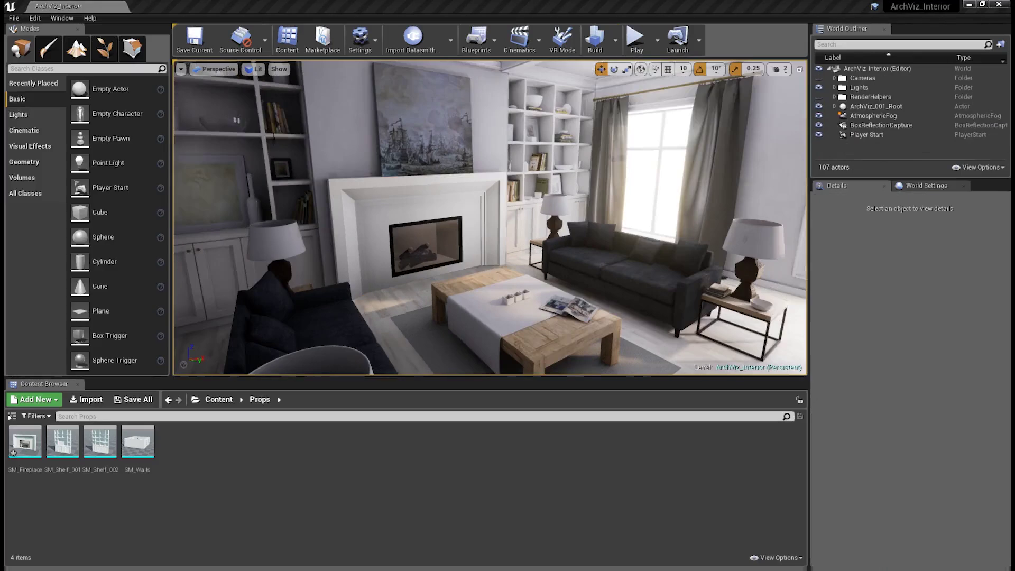
Show the living room viewport in Immersive Mode and view the scene through Camera001
left_click(181, 69)
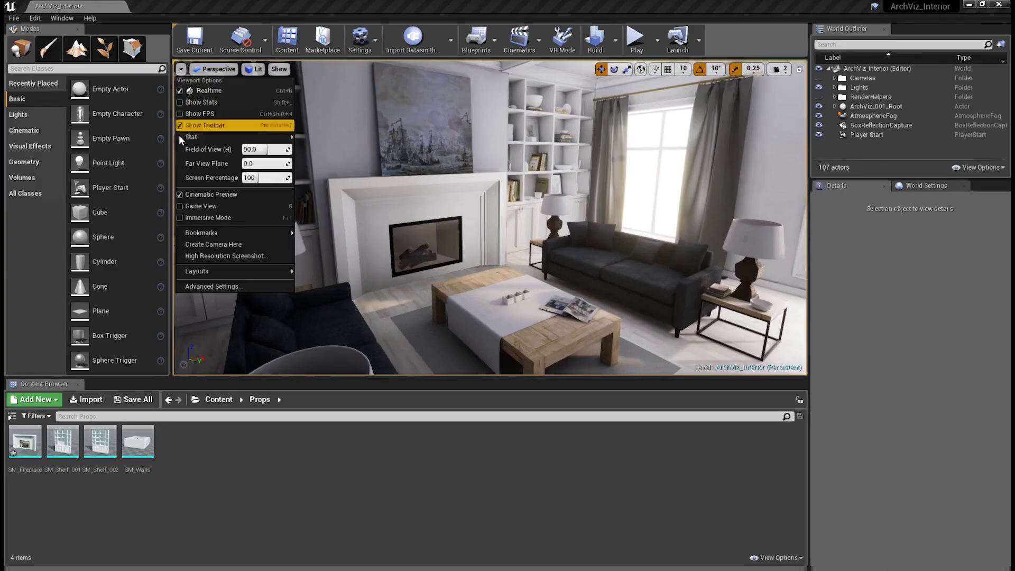
left_click(191, 217)
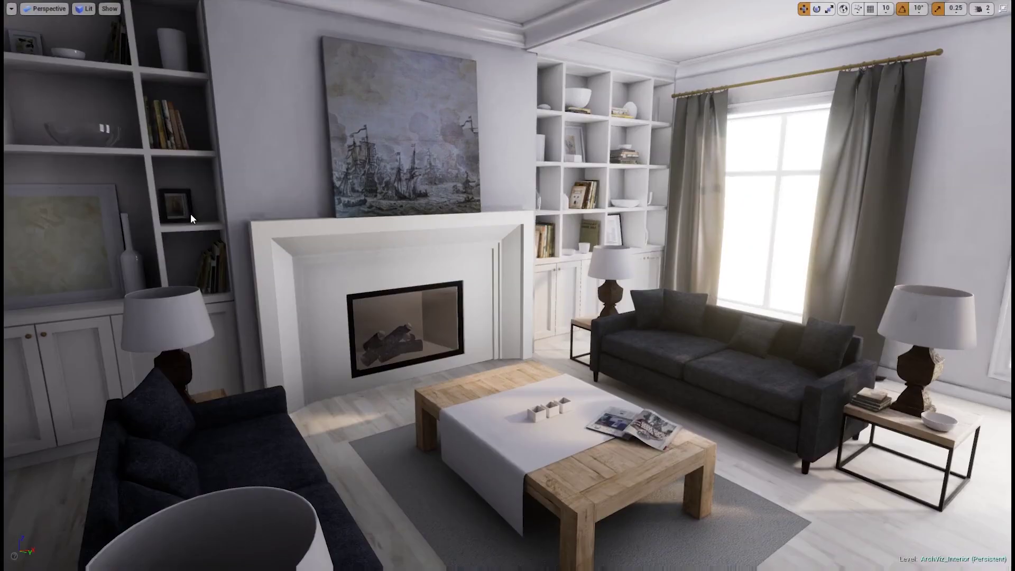
left_click(45, 8)
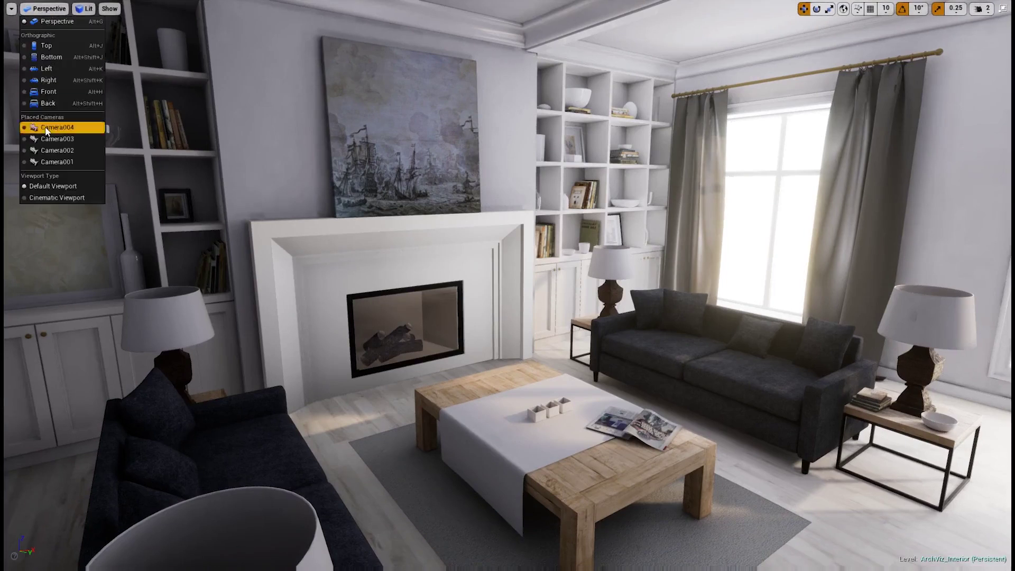
left_click(52, 161)
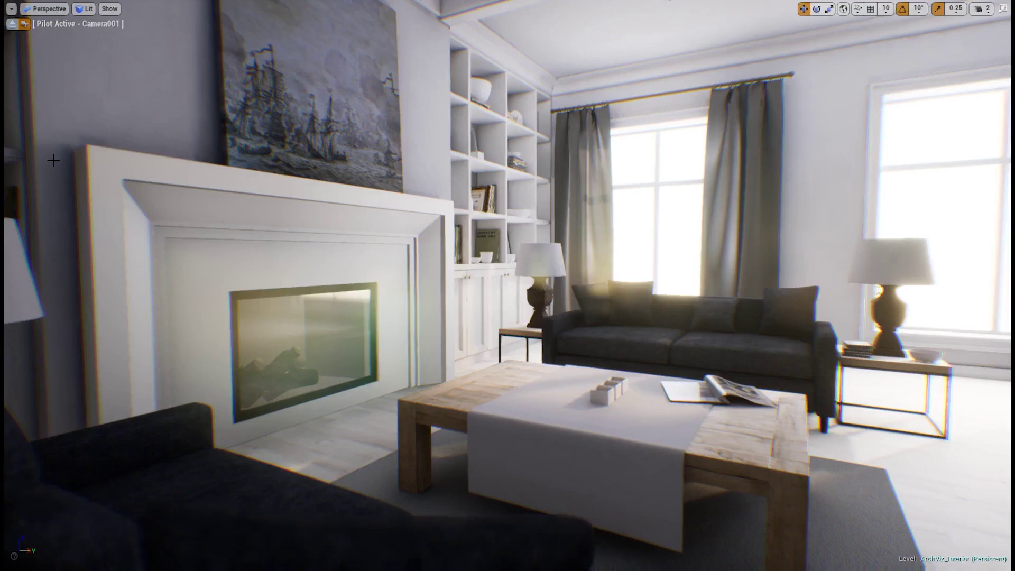